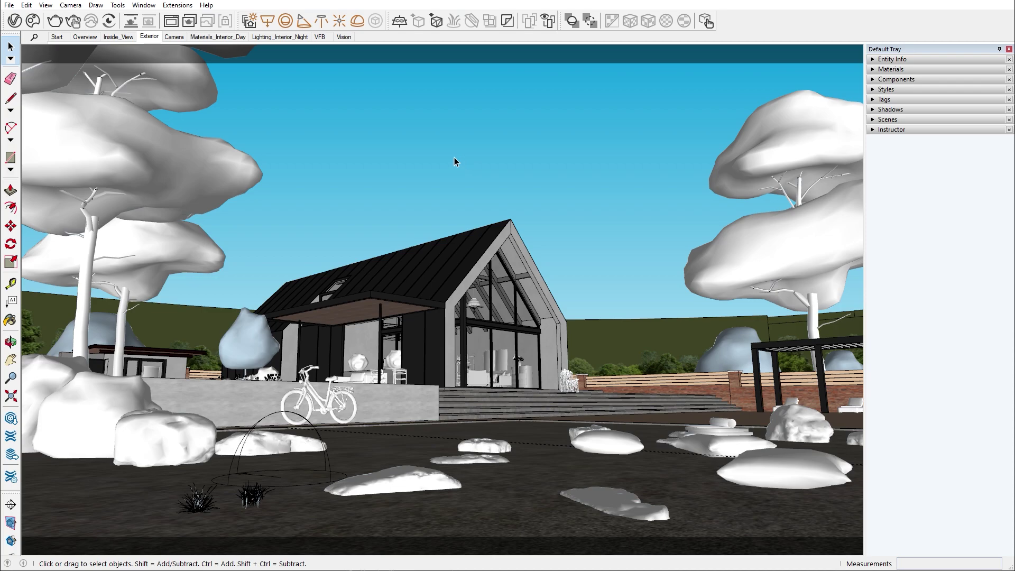
Start the interactive V-Ray render of the dusk house in the Frame Buffer.
{"action": "left_click", "coordinate": [73, 22]}
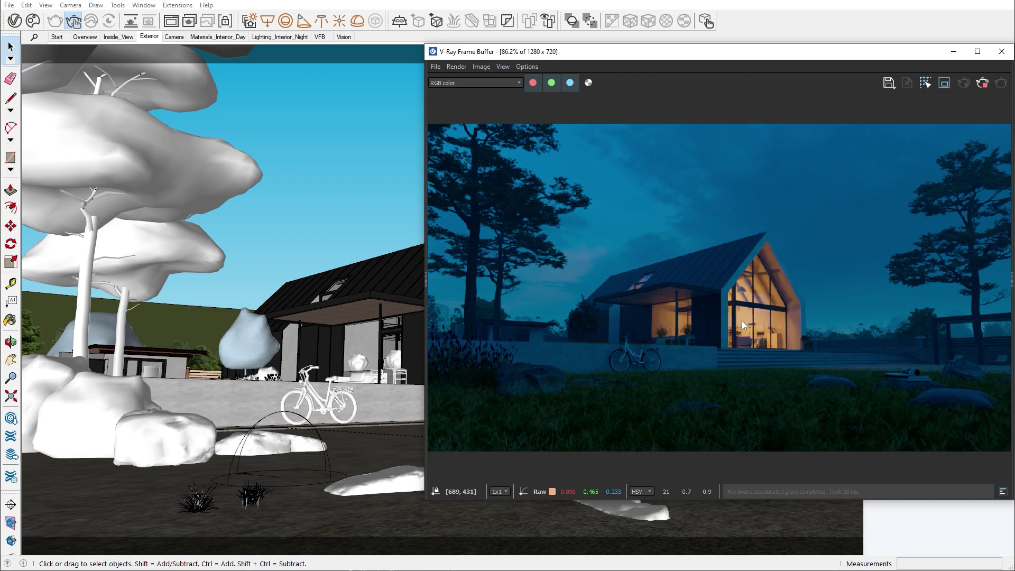
Place an IES light using Real-IES_intermediate_blurred.ies on the ground near the grass tufts.
{"action": "left_click", "coordinate": [321, 20]}
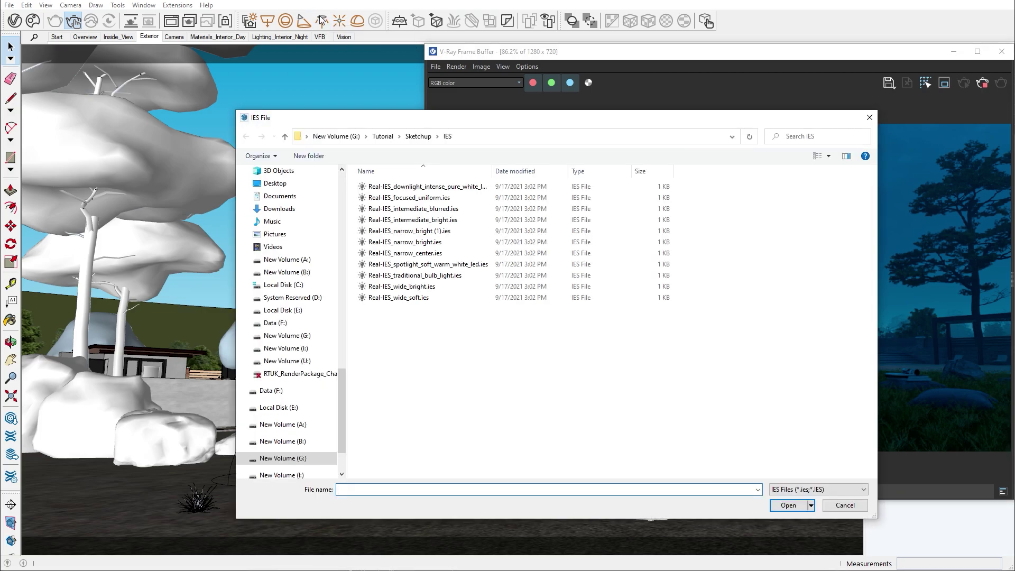
{"action": "left_click", "coordinate": [407, 209]}
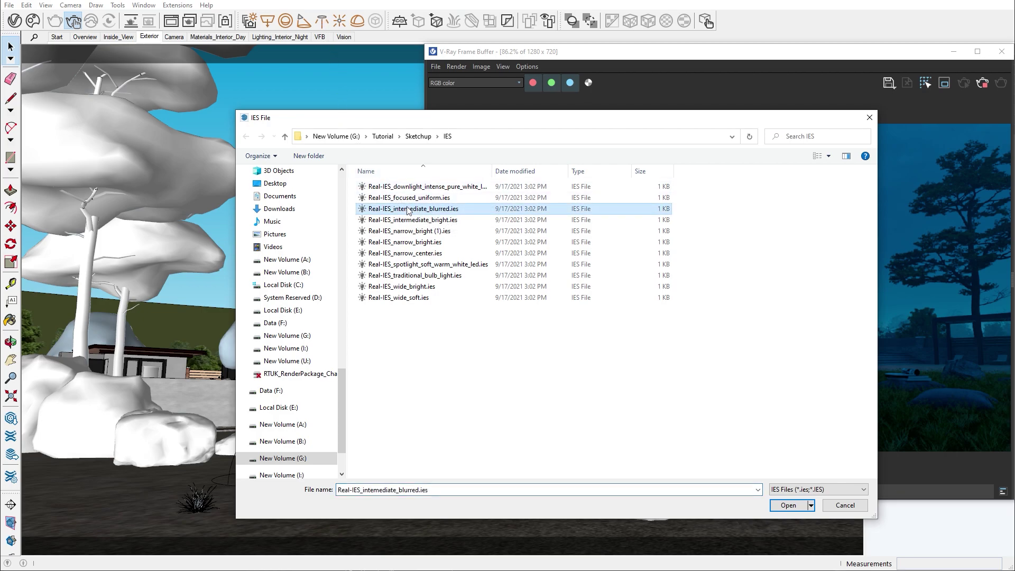
{"action": "left_click", "coordinate": [783, 504]}
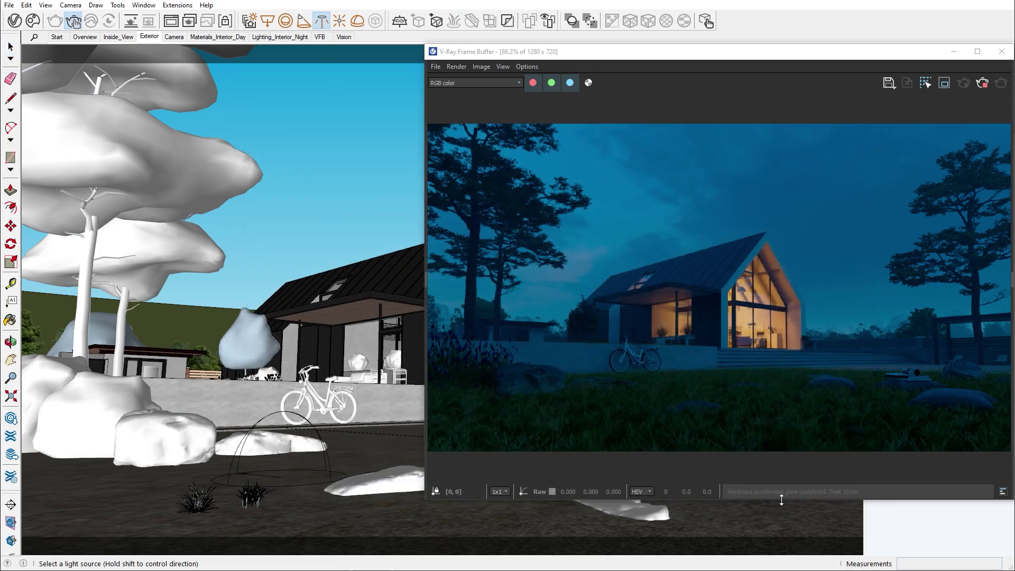
{"action": "left_click", "coordinate": [296, 497]}
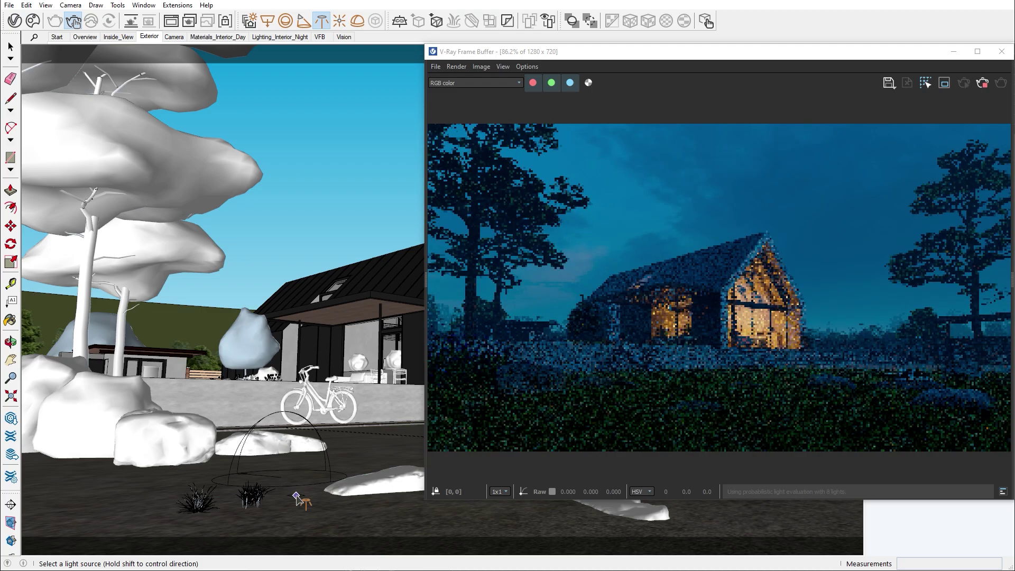
{"action": "left_click", "coordinate": [297, 498]}
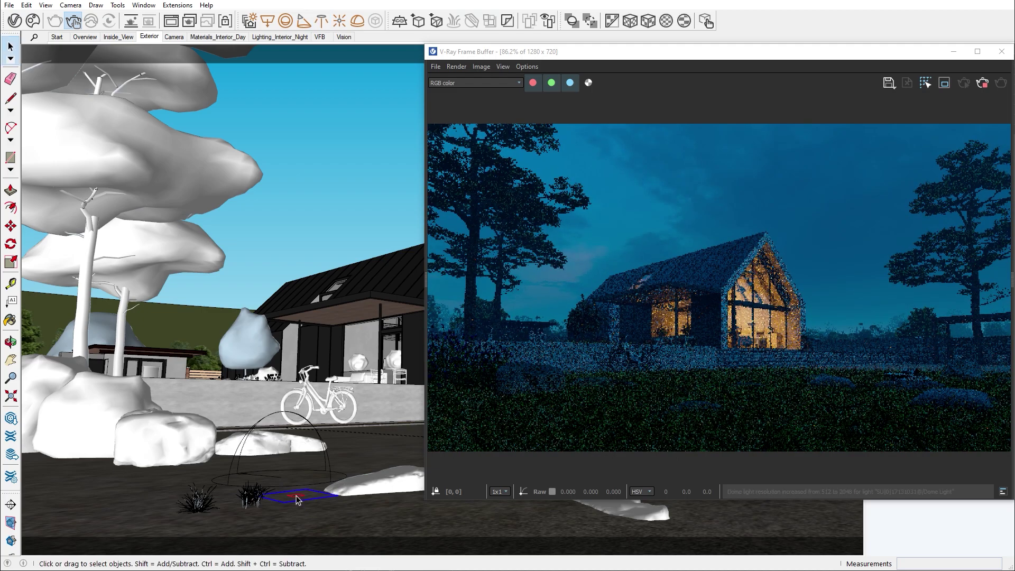
{"action": "left_click", "coordinate": [334, 226]}
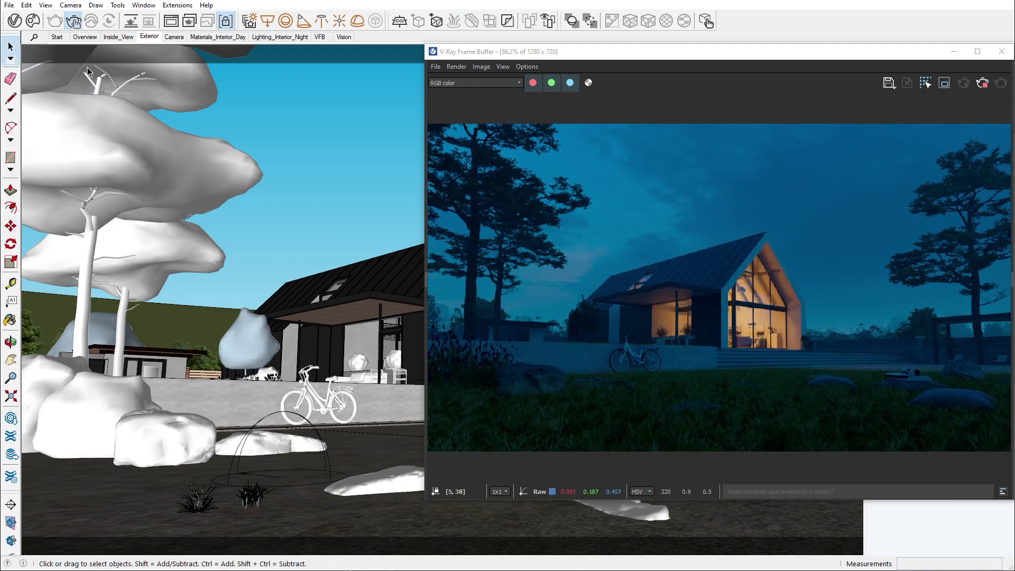
Enable custom intensity on the IES light and set it to 170000 lm.
{"action": "left_click", "coordinate": [15, 21]}
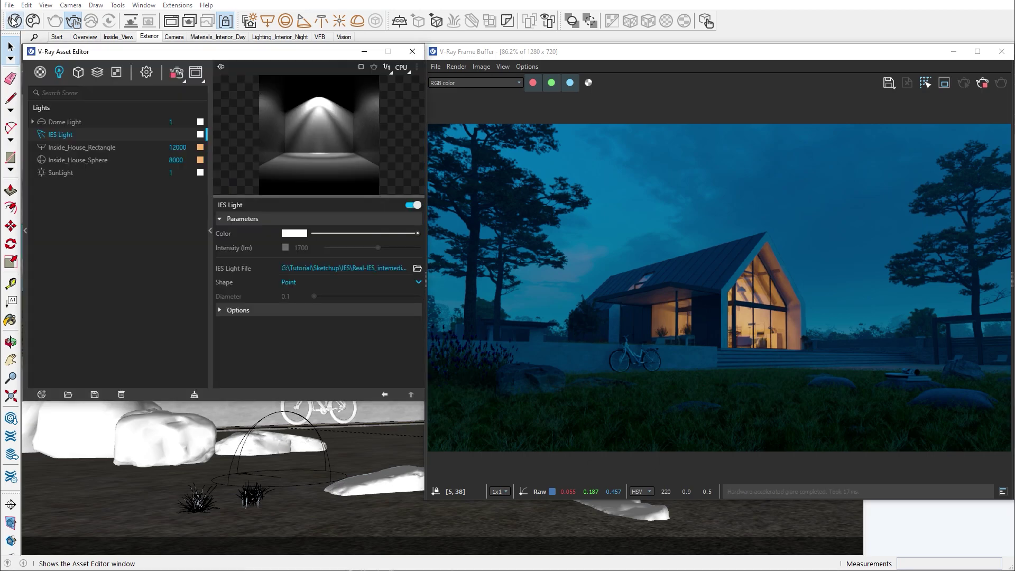
{"action": "left_click", "coordinate": [286, 248]}
{"action": "left_click", "coordinate": [314, 249]}
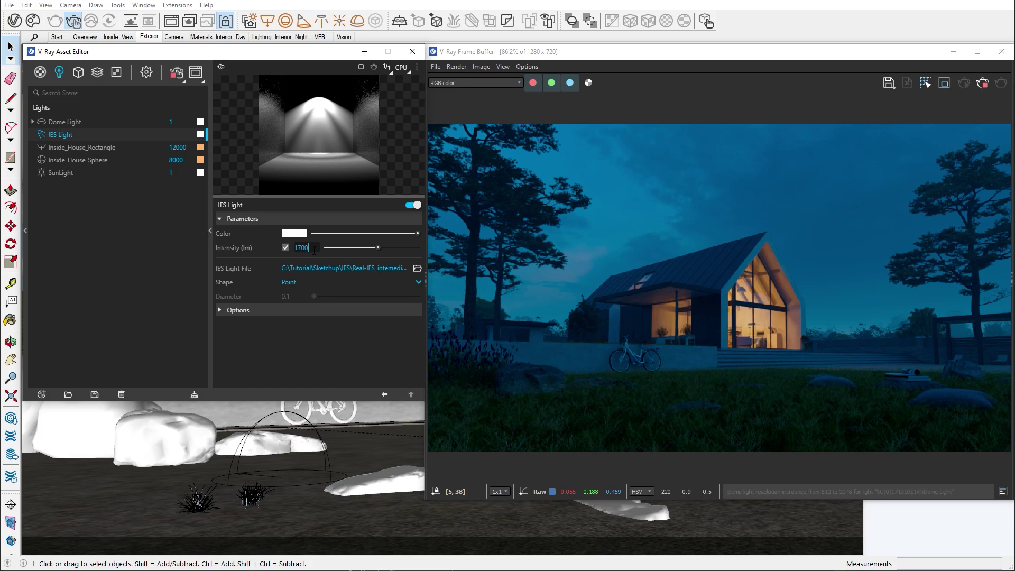
{"action": "type", "text": "00"}
{"action": "key", "text": "Return"}
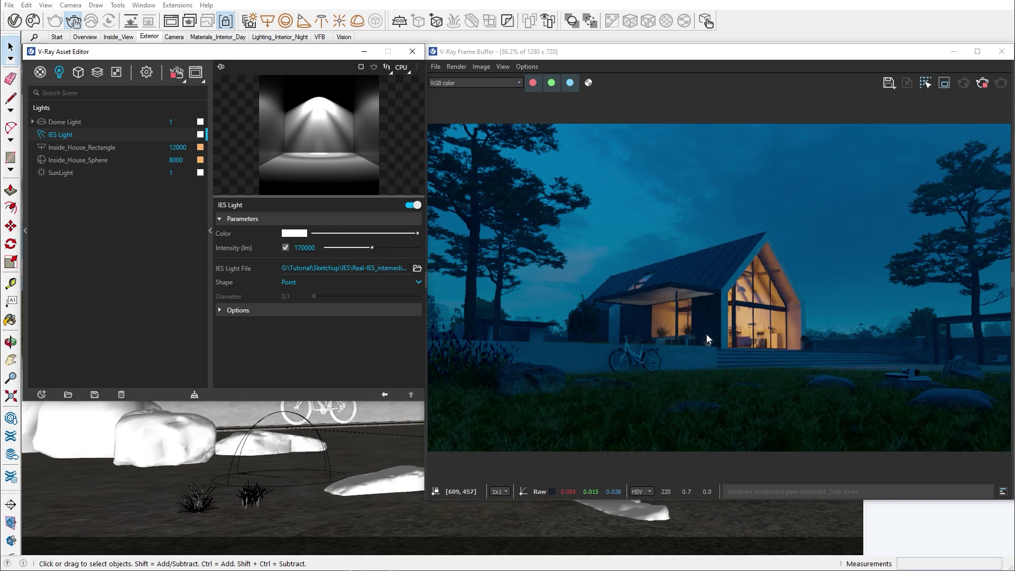
Zoom and pan the render to inspect the lit porch, then fit it back to view.
{"action": "scroll", "coordinate": [704, 338], "scroll_direction": "up", "scroll_amount": 2}
{"action": "middle_click_drag", "start_coordinate": [720, 350], "coordinate": [849, 357]}
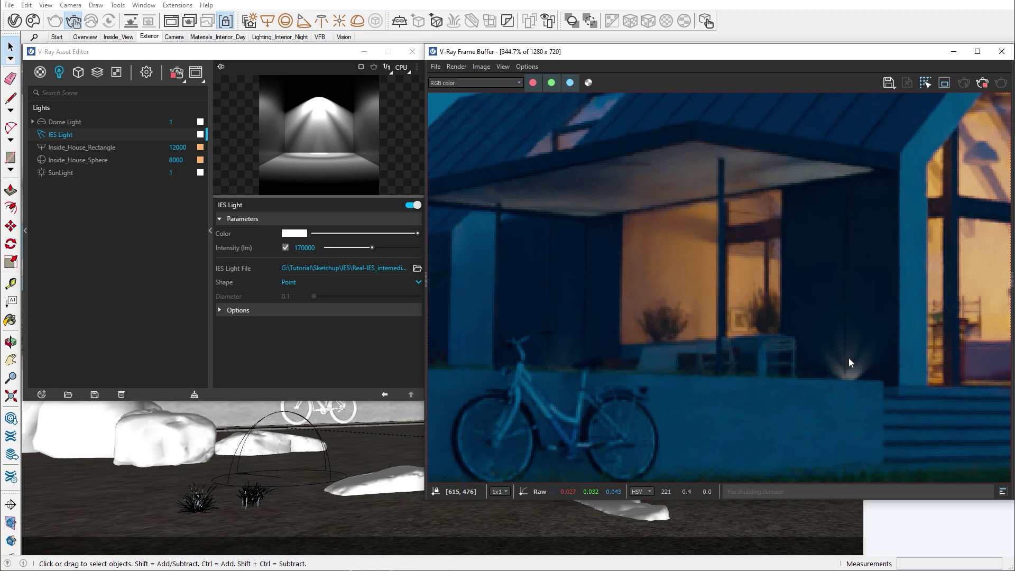
{"action": "middle_click_drag", "start_coordinate": [849, 358], "coordinate": [728, 366]}
{"action": "double_click", "coordinate": [728, 365]}
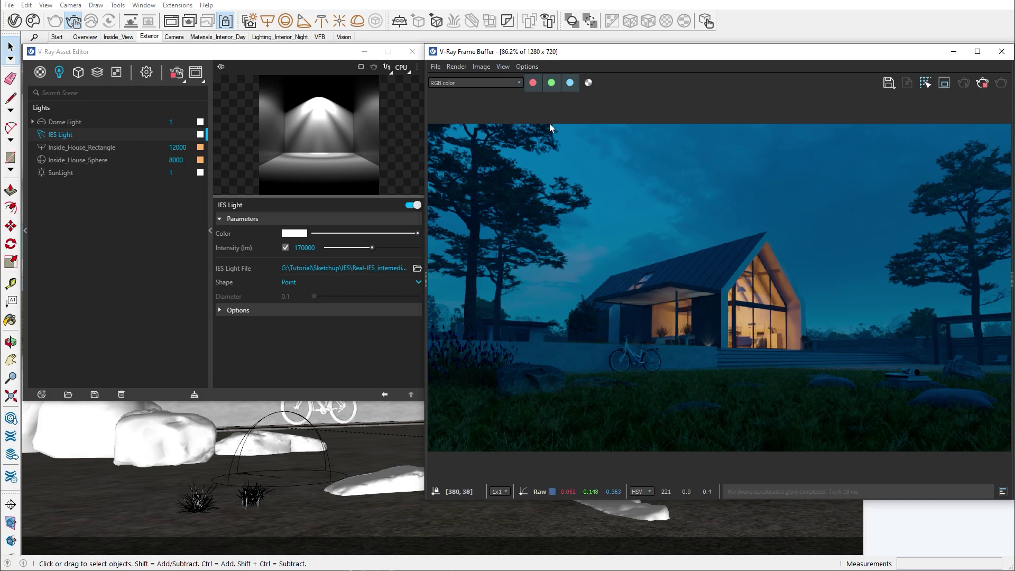
Draw a rectangle light in the viewport and enable Right_Side_Illumination_Tree_Branches#1.
{"action": "left_click", "coordinate": [268, 21]}
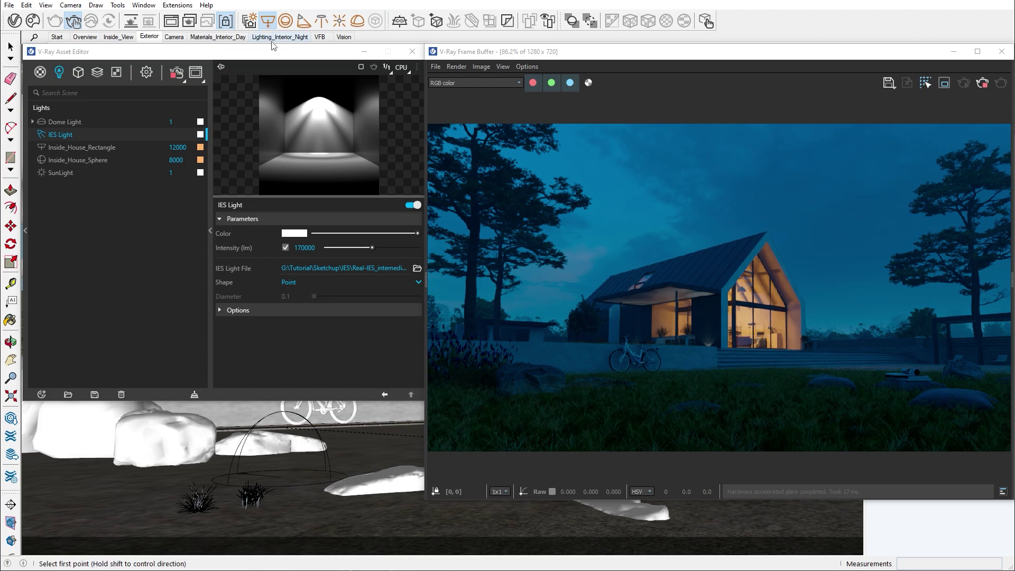
{"action": "left_click", "coordinate": [301, 514]}
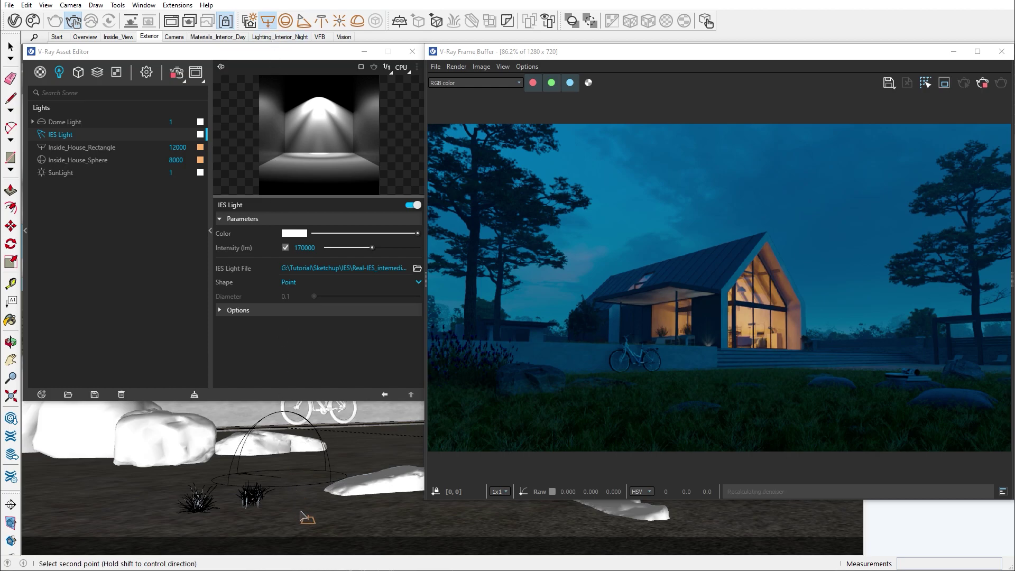
{"action": "left_click", "coordinate": [349, 533]}
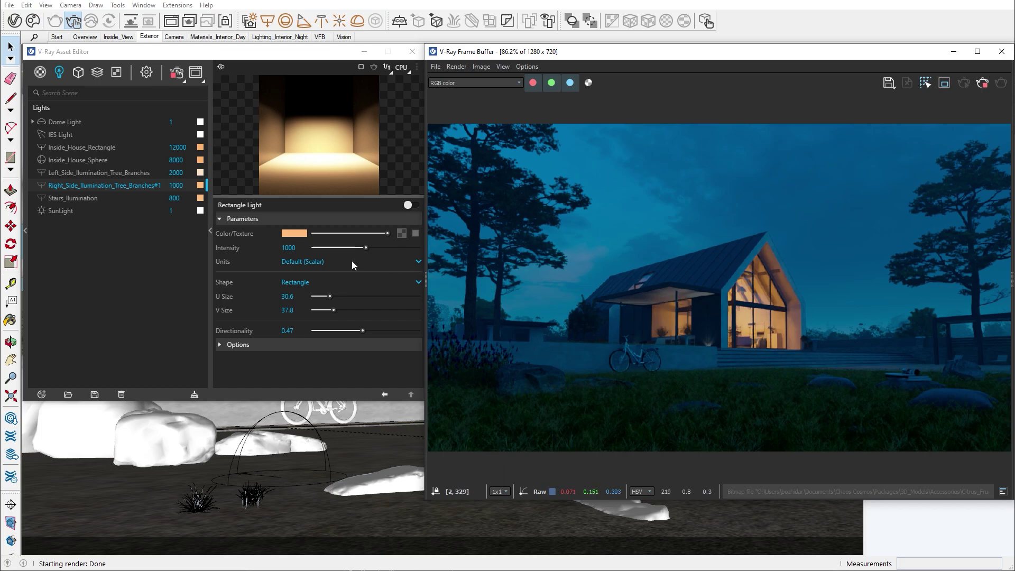
{"action": "left_click", "coordinate": [42, 184]}
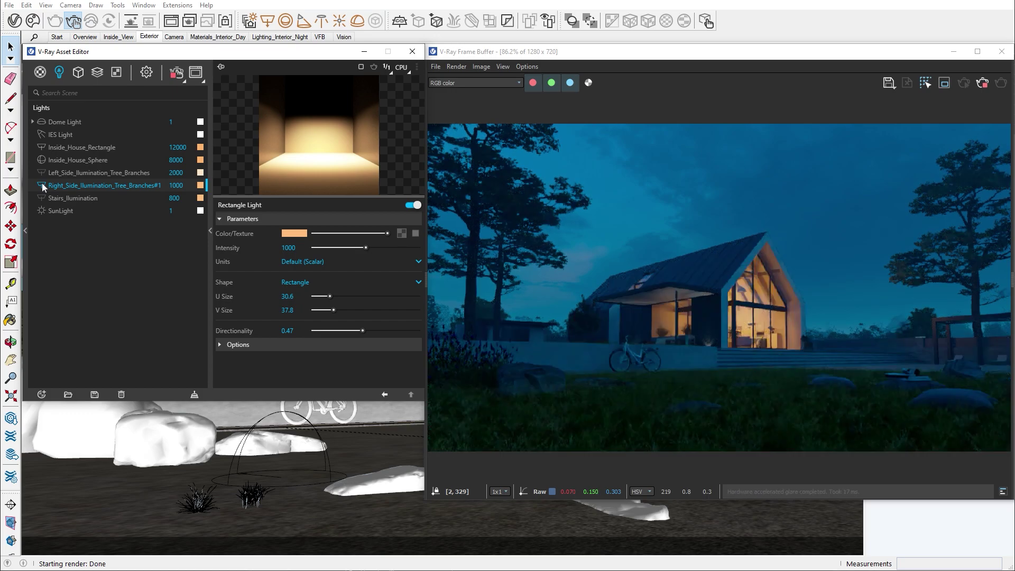
{"action": "left_click", "coordinate": [41, 202]}
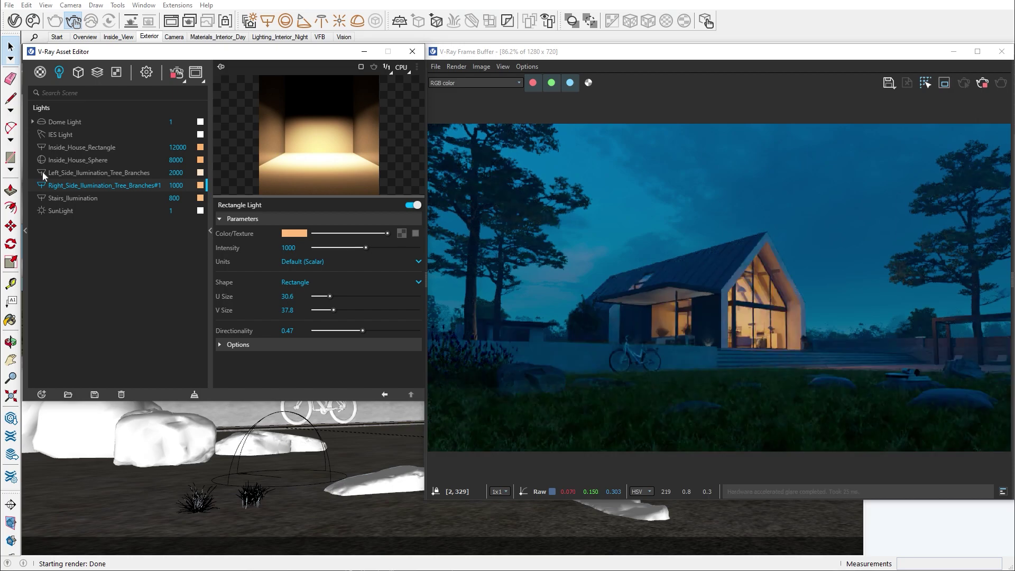
Set the Left_Side_Illumination_Tree_Branches light's directionality to 0.52.
{"action": "left_click", "coordinate": [65, 172]}
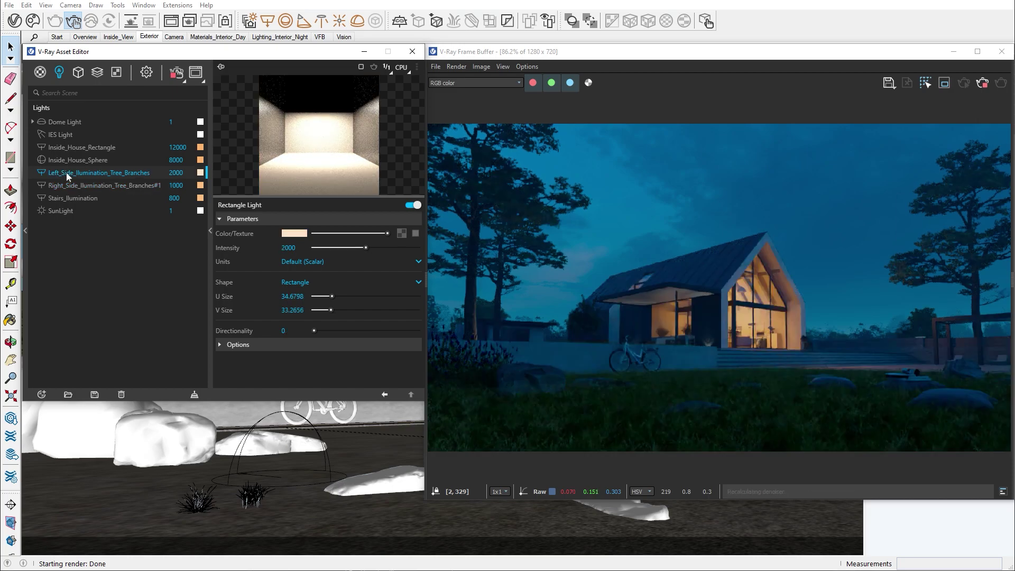
{"action": "left_click_drag", "start_coordinate": [315, 331], "coordinate": [368, 332]}
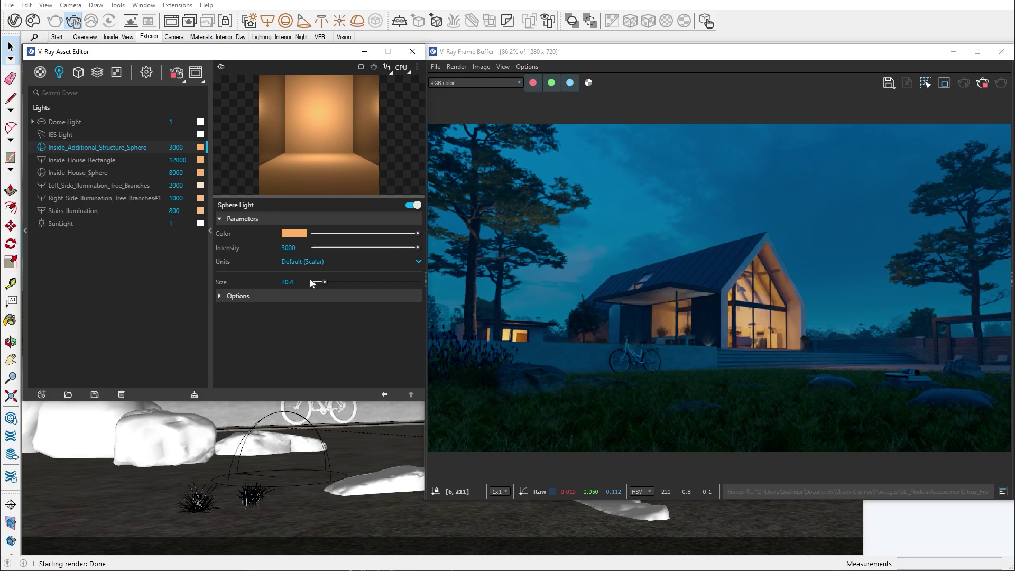
Change Inside_Additional_Structure_Sphere's intensity from 3000 to 300.
{"action": "left_click", "coordinate": [302, 248]}
{"action": "key", "text": "BackSpace"}
{"action": "key", "text": "Return"}
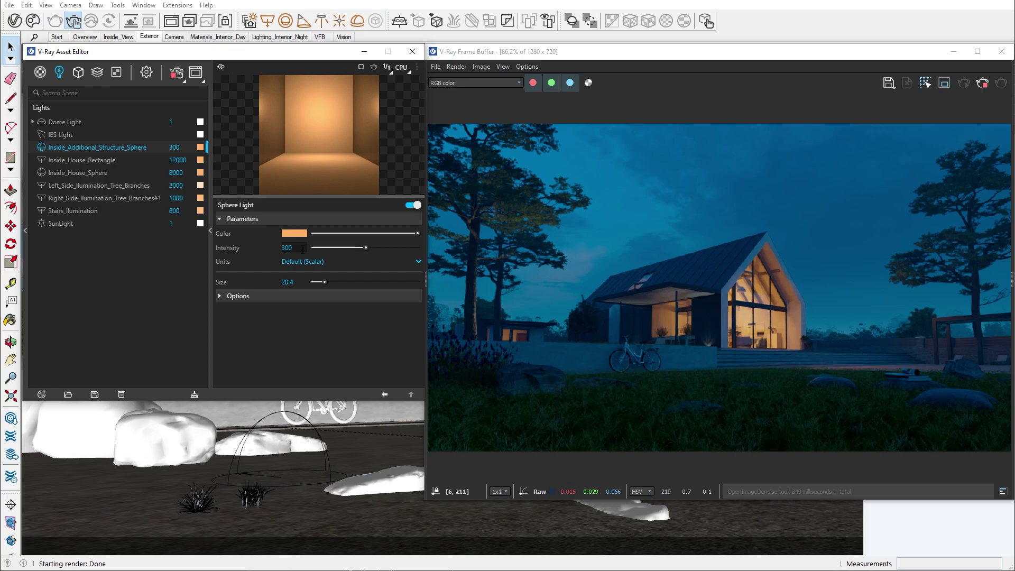
Import Lamp Outdoor 002 from Cosmos Lighting and raise its intensity multiplier to 76.
{"action": "left_click", "coordinate": [33, 20]}
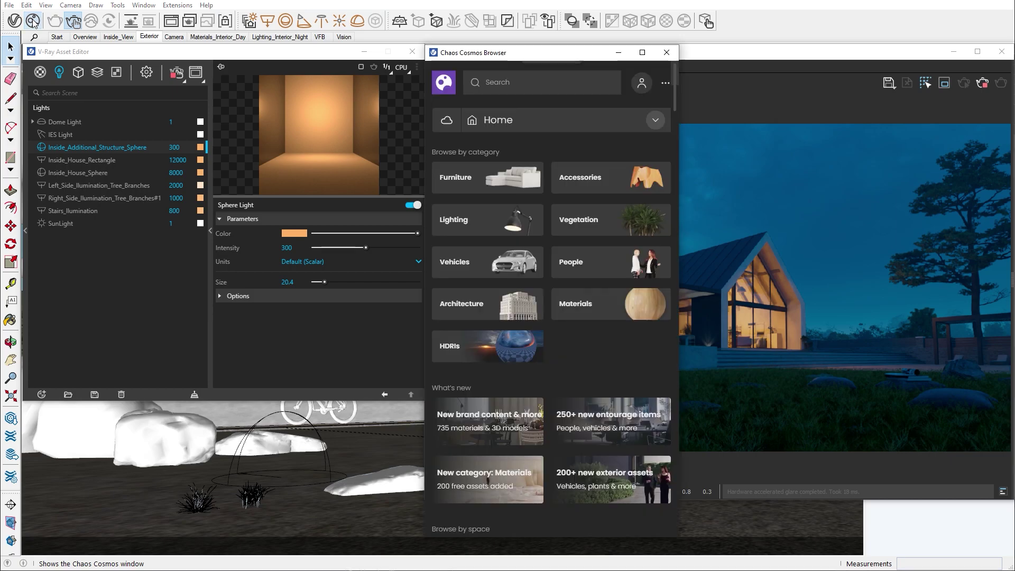
{"action": "left_click", "coordinate": [484, 221]}
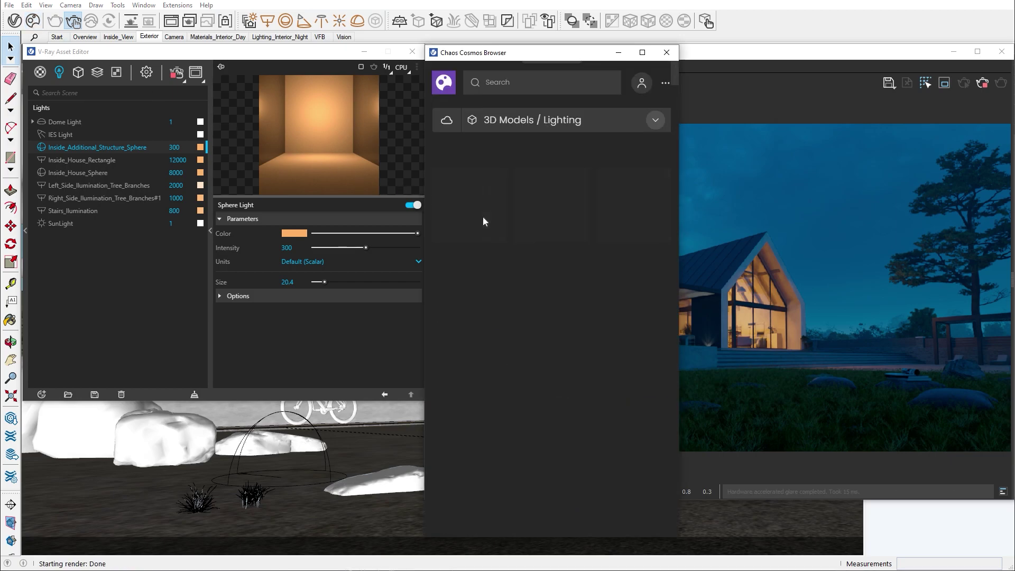
{"action": "scroll", "coordinate": [481, 237], "scroll_direction": "down", "scroll_amount": 2}
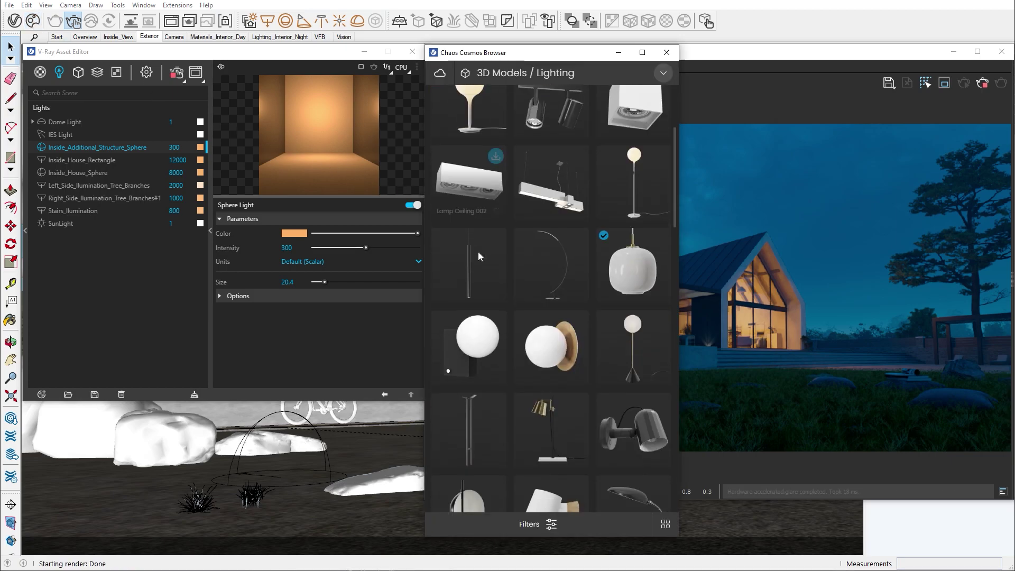
{"action": "scroll", "coordinate": [478, 253], "scroll_direction": "down", "scroll_amount": 15}
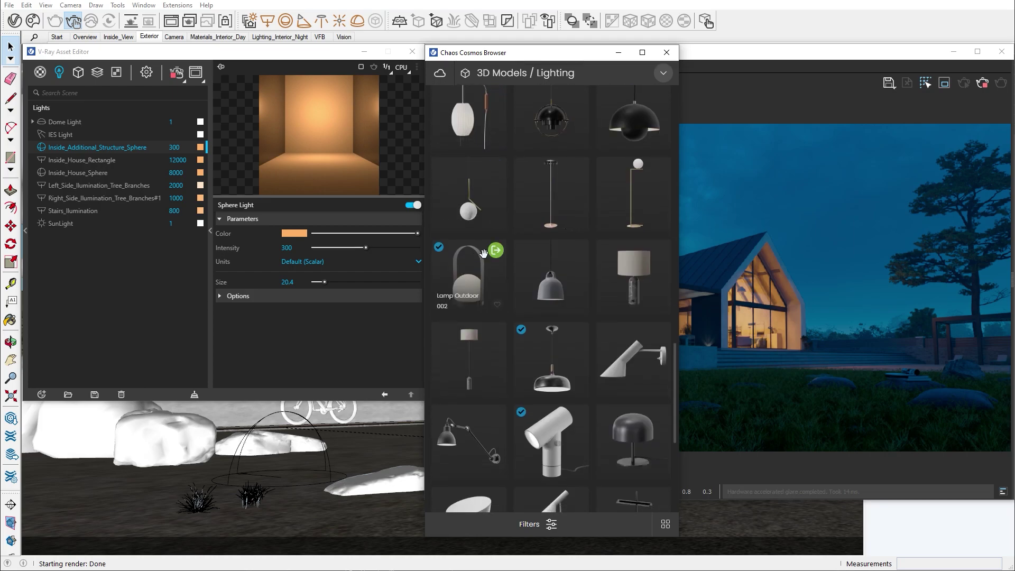
{"action": "left_click", "coordinate": [495, 250]}
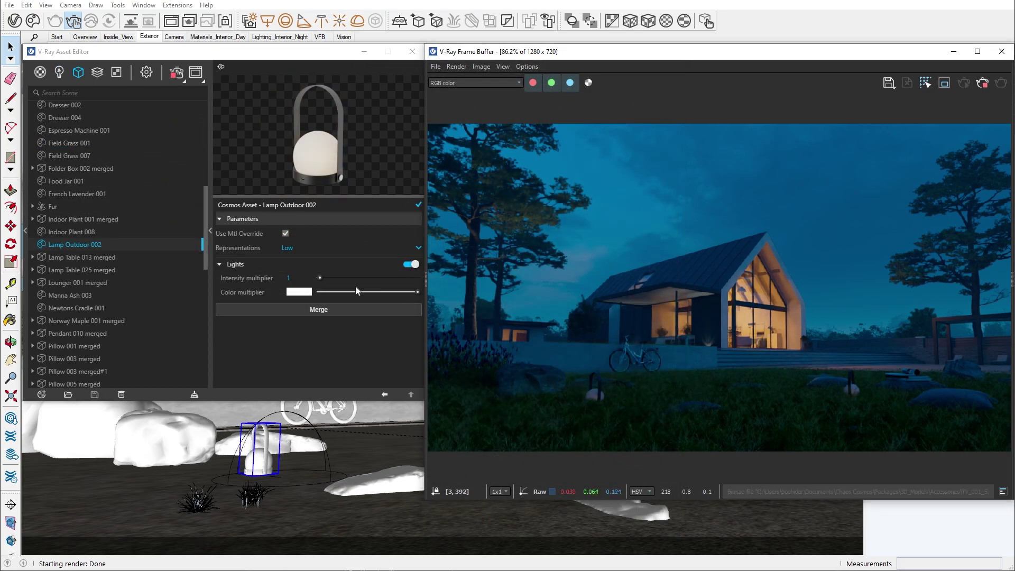
{"action": "left_click_drag", "start_coordinate": [319, 278], "coordinate": [394, 278]}
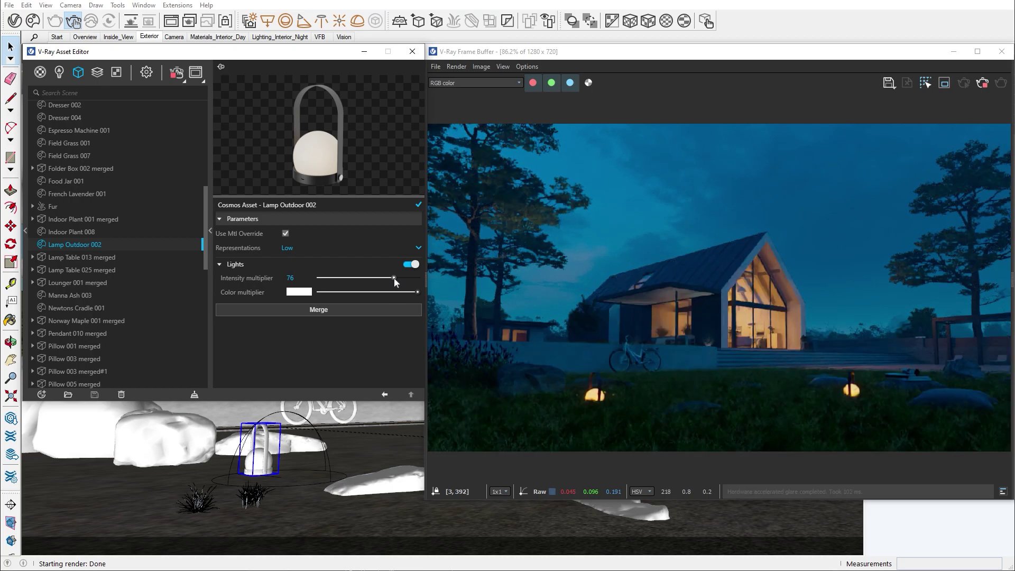
Place a sphere light centred at the lantern base with its radius surrounding the lantern.
{"action": "left_click", "coordinate": [285, 21]}
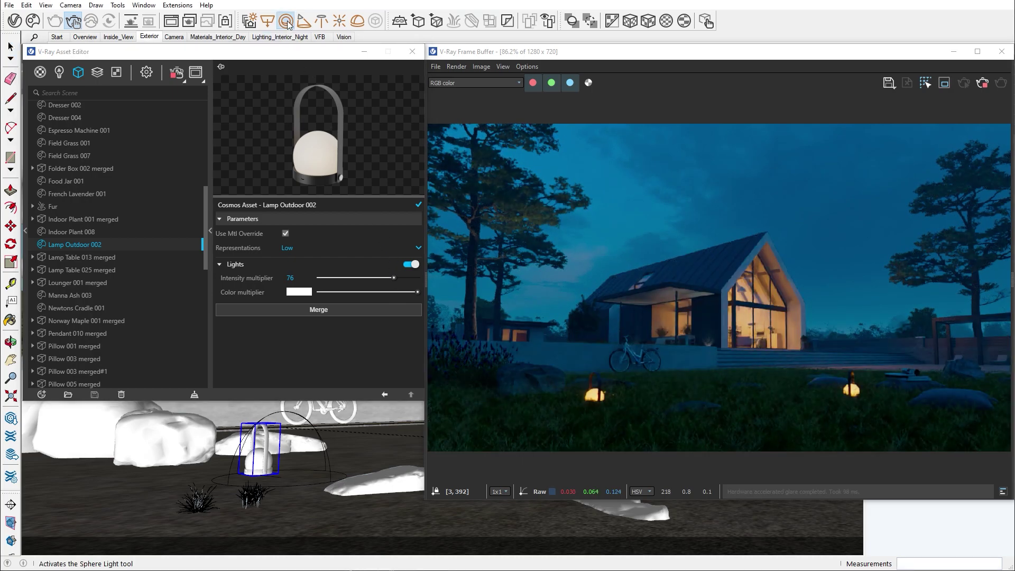
{"action": "left_click", "coordinate": [258, 472]}
{"action": "left_click", "coordinate": [256, 453]}
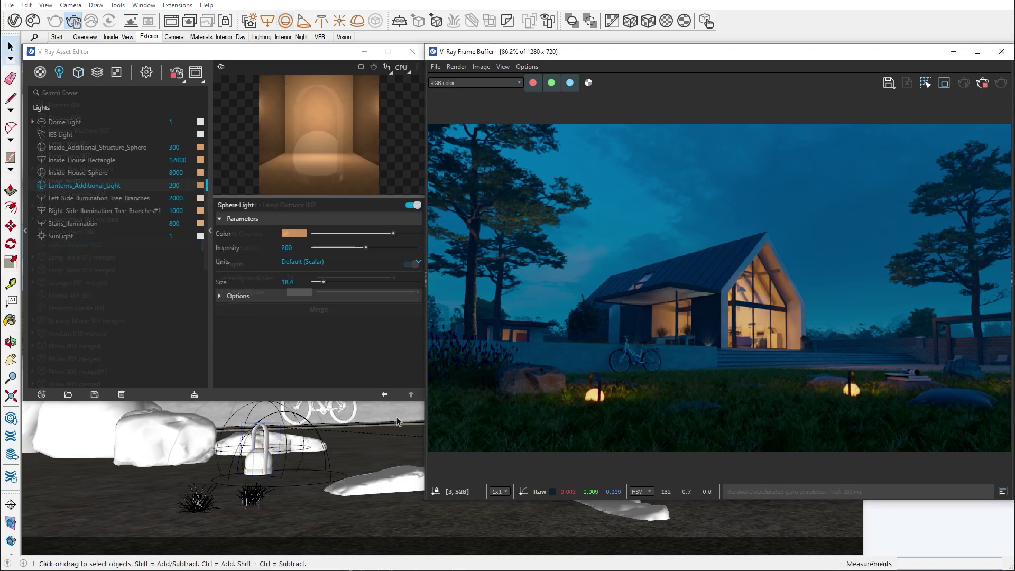